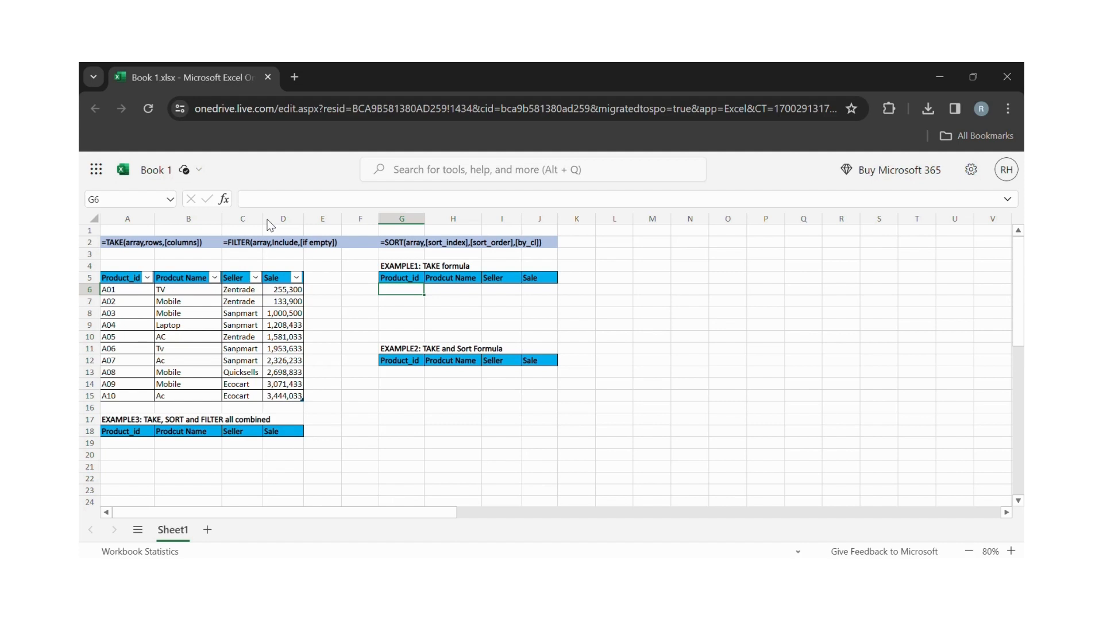
Review the Product_id, Prodcut Name, Seller and Sale columns of the source table one by one.
left_click_drag(123, 279, 124, 401)
key("Right")
key("ctrl+shift+Down")
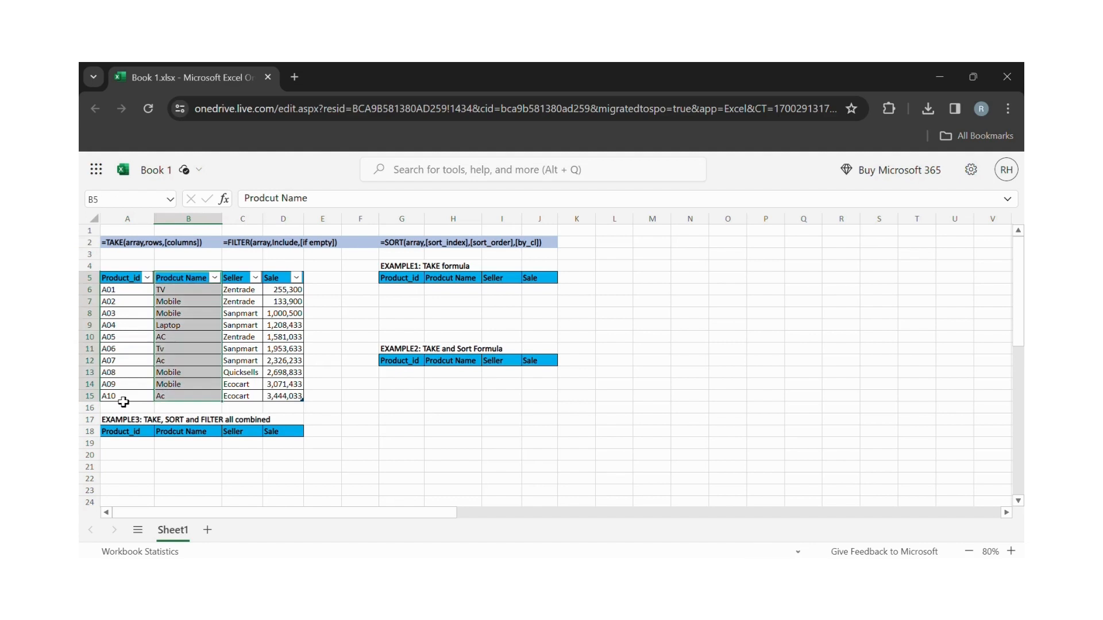
key("Right")
key("ctrl+shift+Down")
key("Right")
key("ctrl+shift+Down")
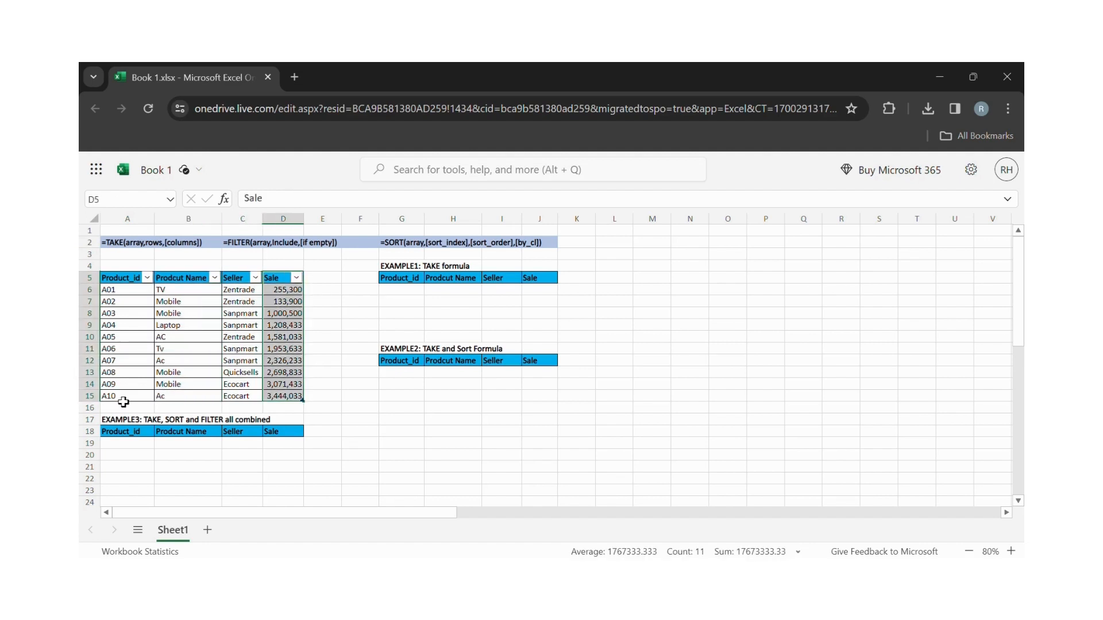
Enter =TAKE(Table1,3,4) in cell G6 under EXAMPLE1 to return the table's first three rows and four columns.
key("Right")
key("Right")
key("Right")
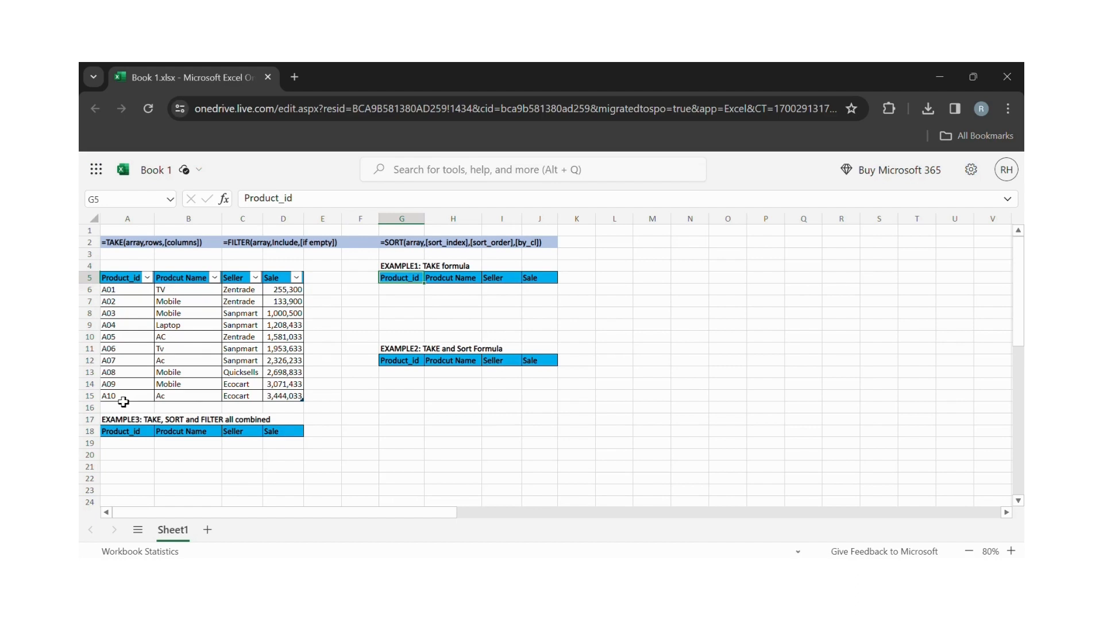
key("Down")
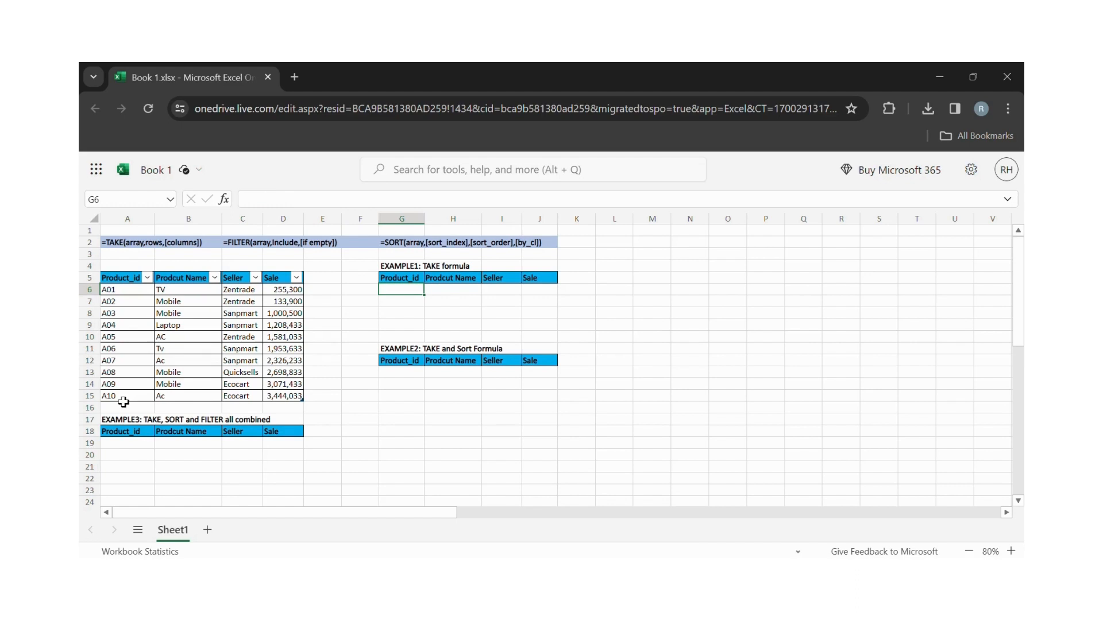
type("=take")
key("Tab")
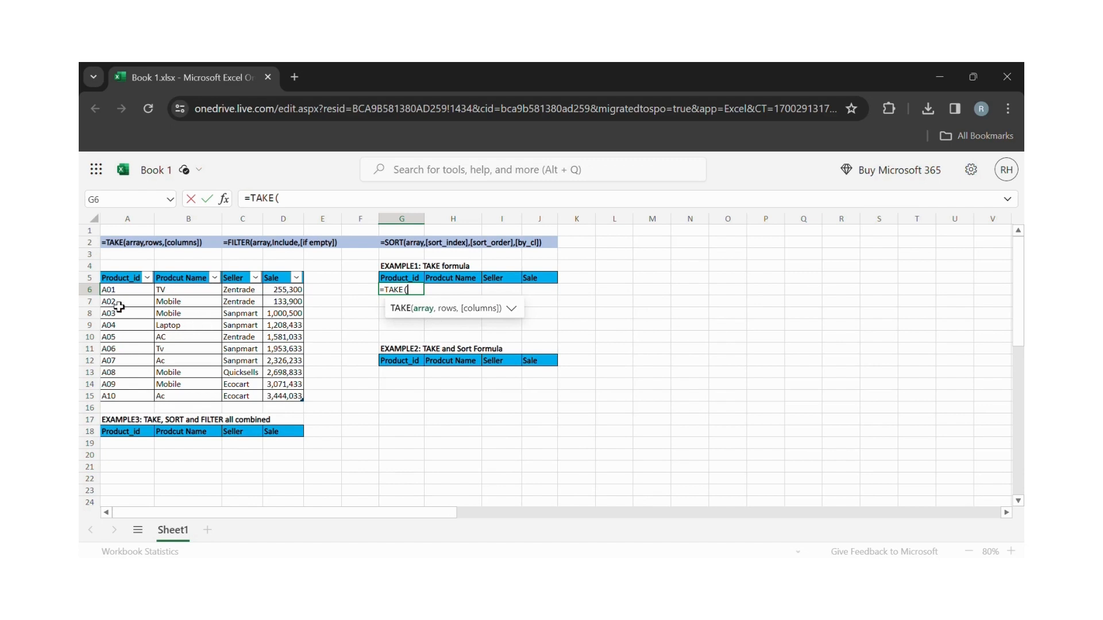
left_click(123, 292)
left_click_drag(124, 295, 301, 403)
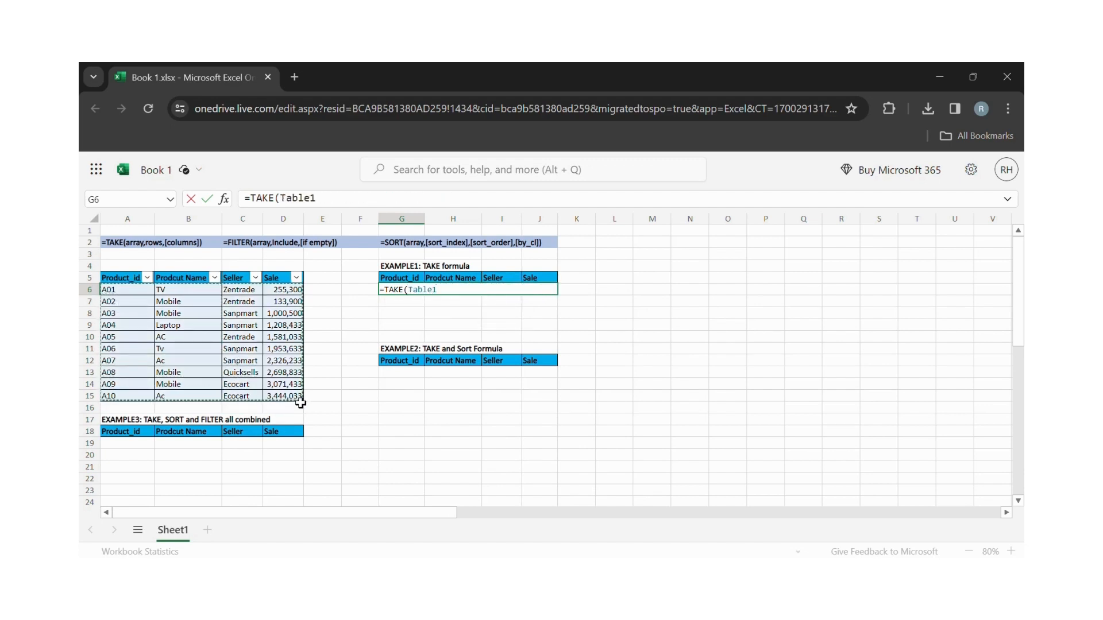
type(",")
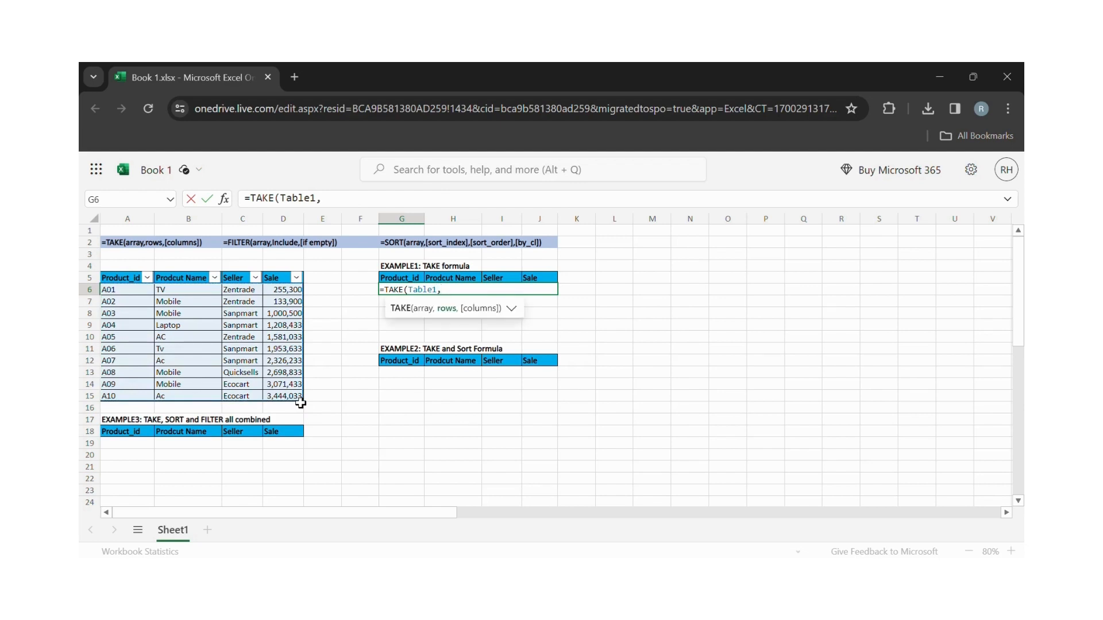
type("3,")
type("4)")
key("Return")
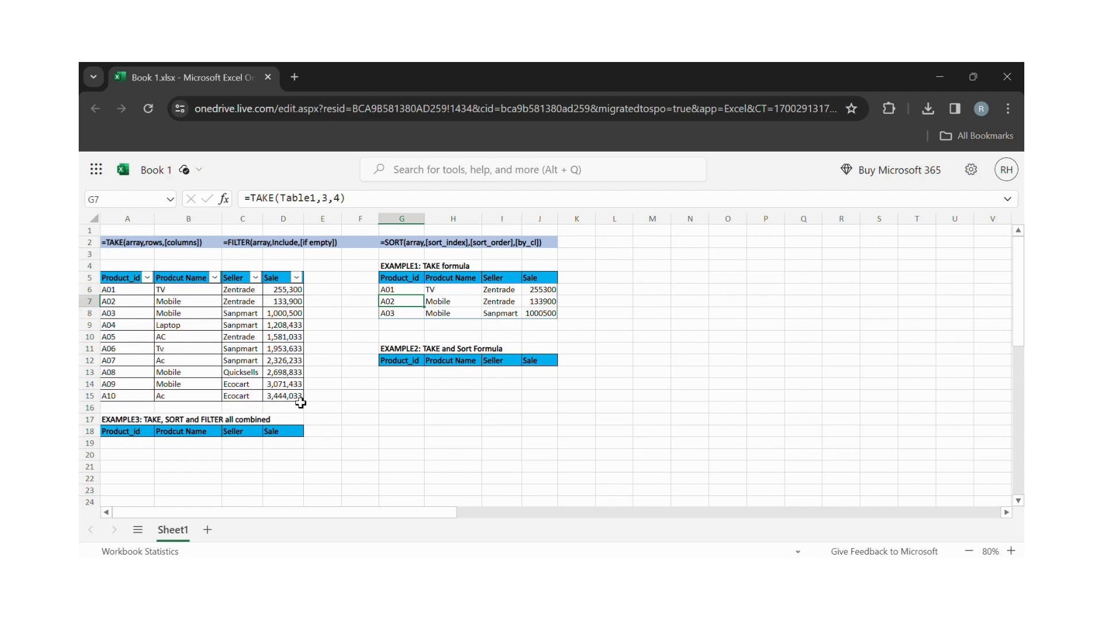
Change the rows argument of the TAKE formula in G6 to -3 to return the last three rows.
key("Up")
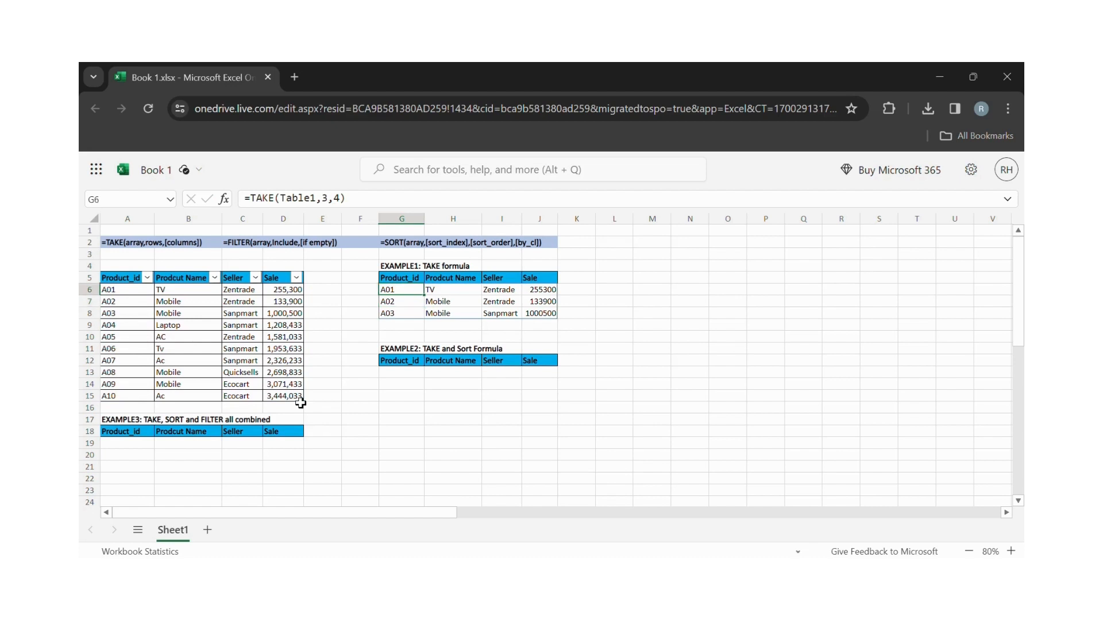
left_click(330, 201)
type("-")
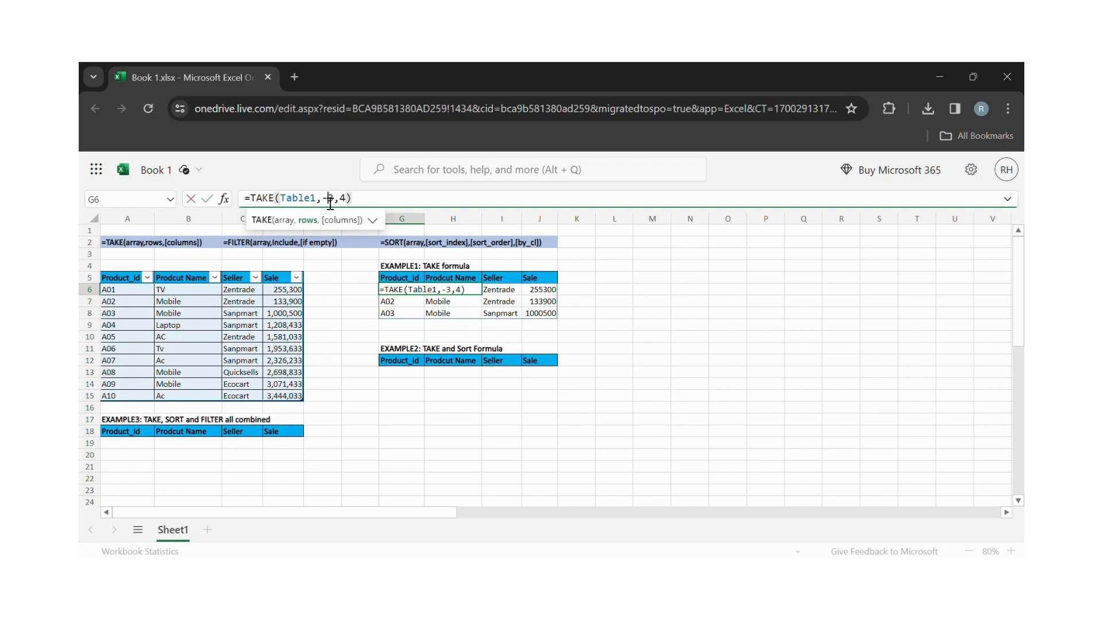
key("Return")
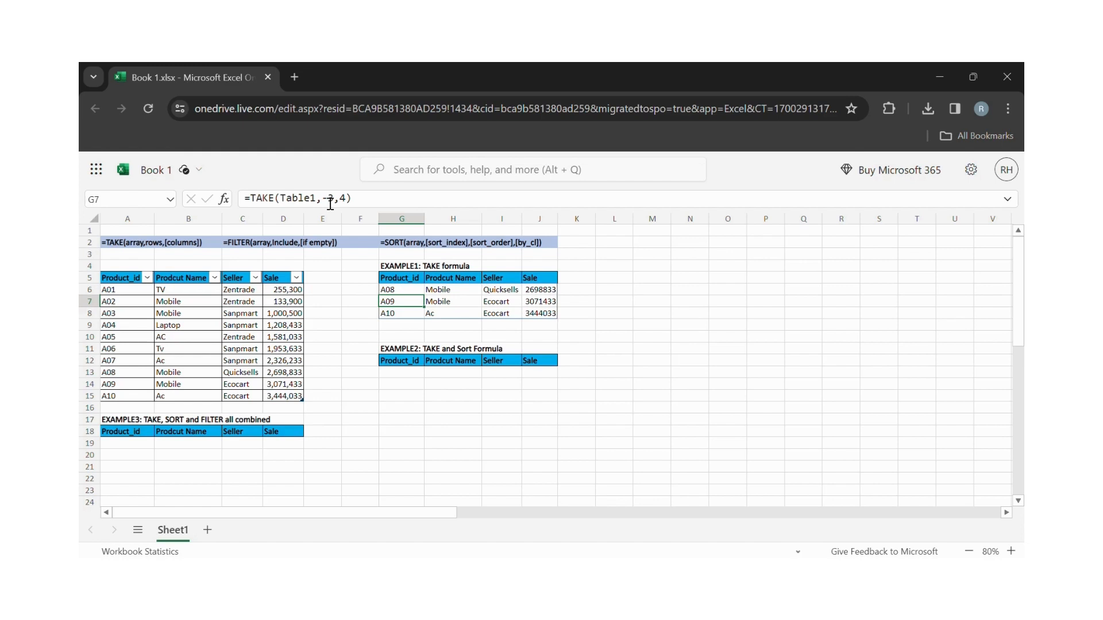
Enter =SORT(Table1,4,-1) in cell G13 under EXAMPLE2 to sort the table by Sale in descending order.
key("Down")
key("Down")
key("Down")
key("Down")
key("Down")
key("Down")
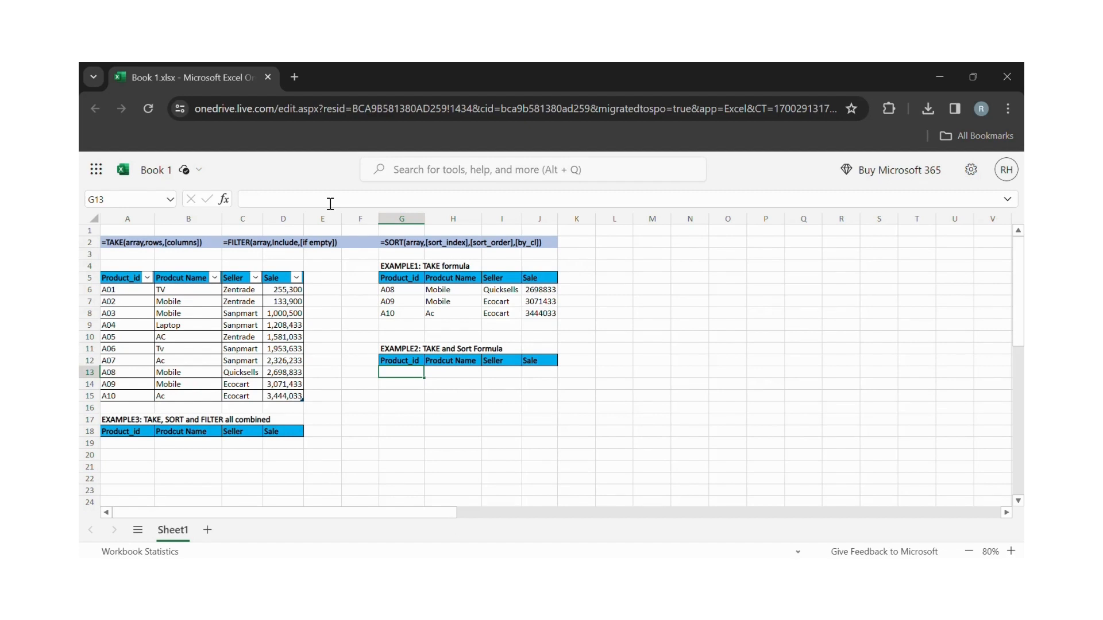
type("=sort")
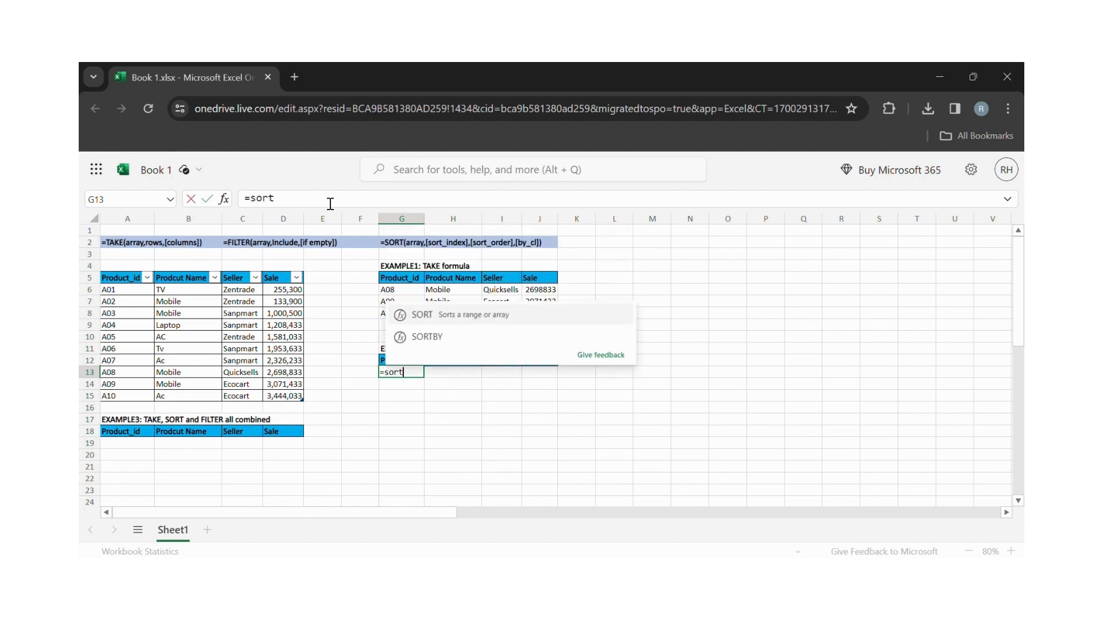
key("Tab")
left_click(424, 327)
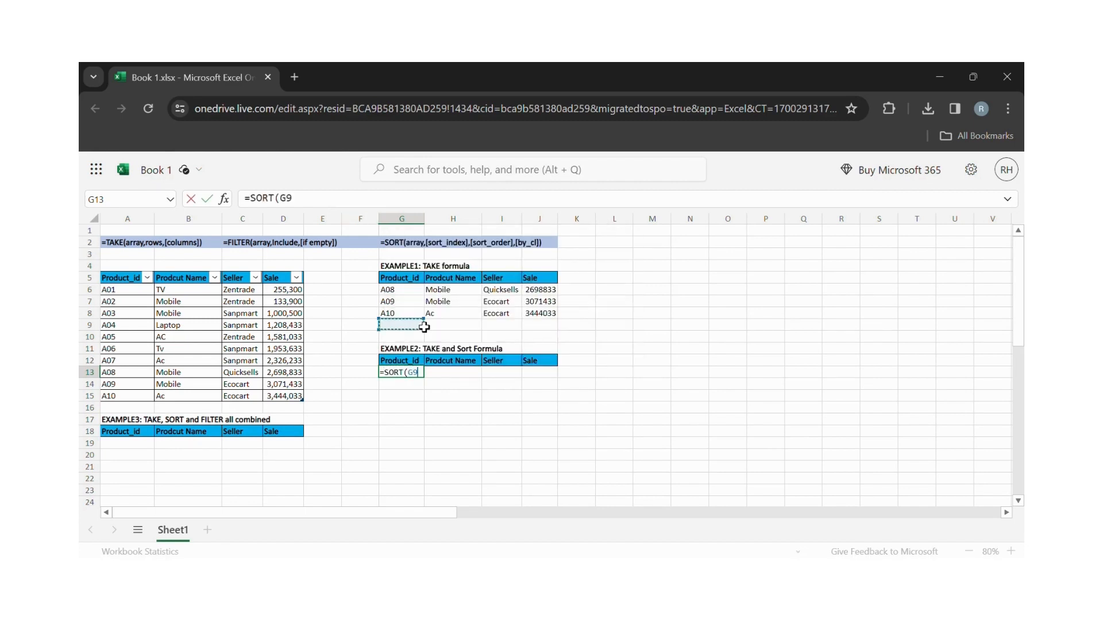
left_click(132, 291)
left_click_drag(132, 290, 300, 406)
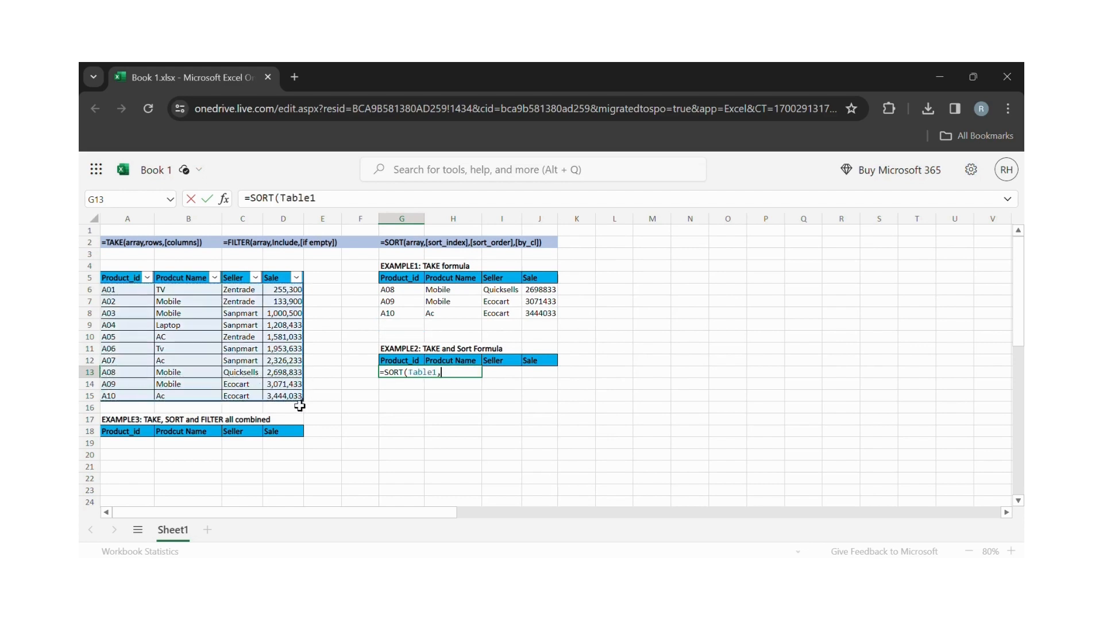
type(",")
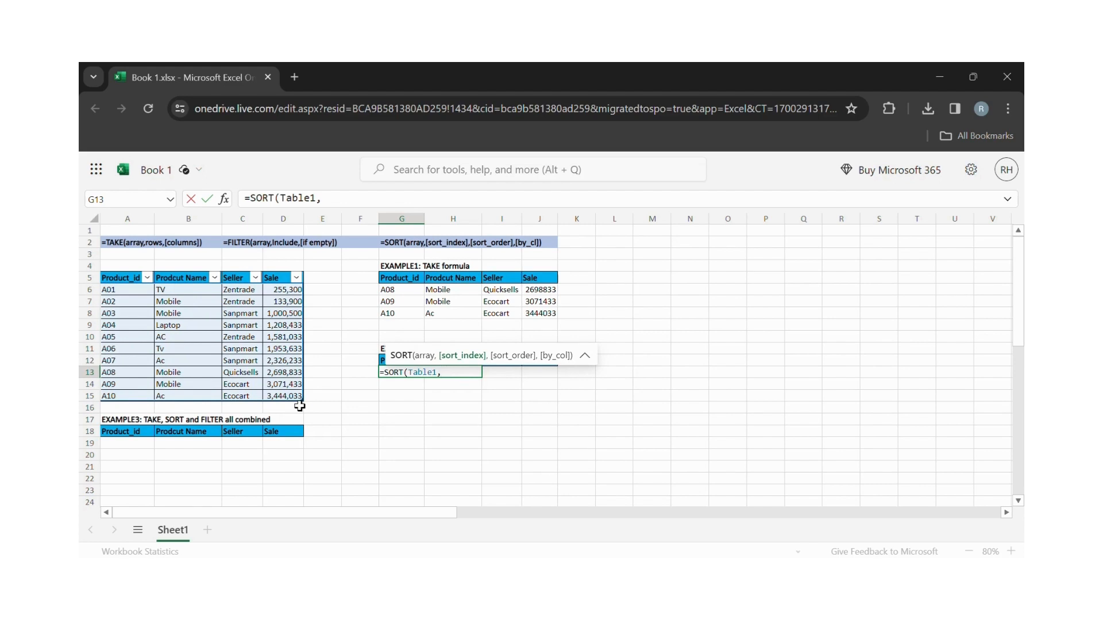
type("4,")
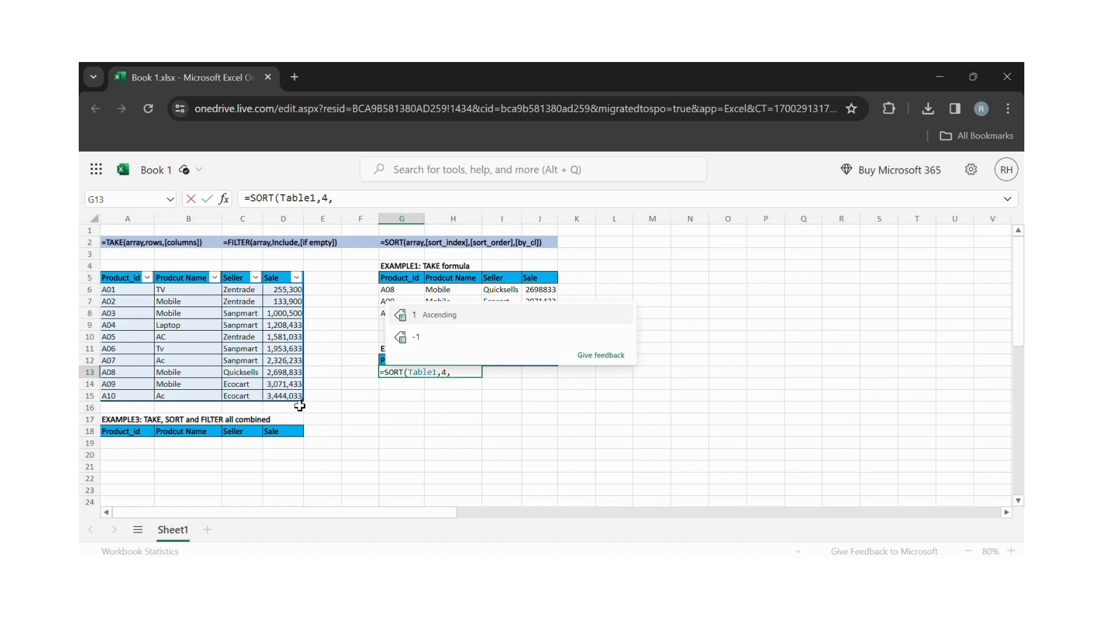
double_click(424, 339)
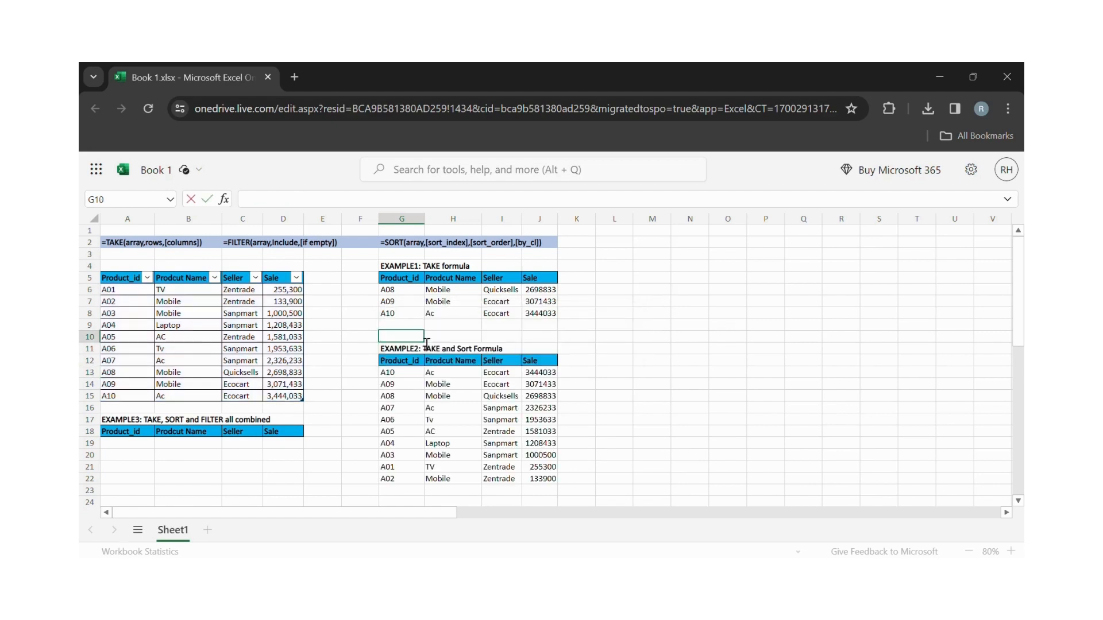
left_click(408, 375)
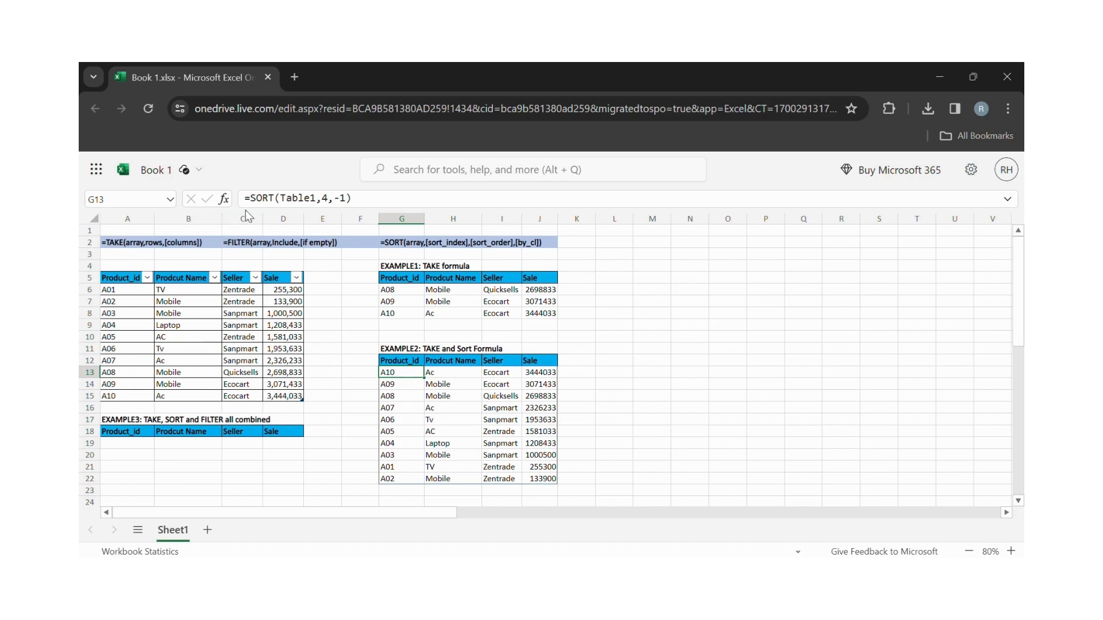
Wrap the SORT formula in G13 in TAKE with 3 rows, giving =TAKE(SORT(Table1,4,-1),3).
double_click(392, 376)
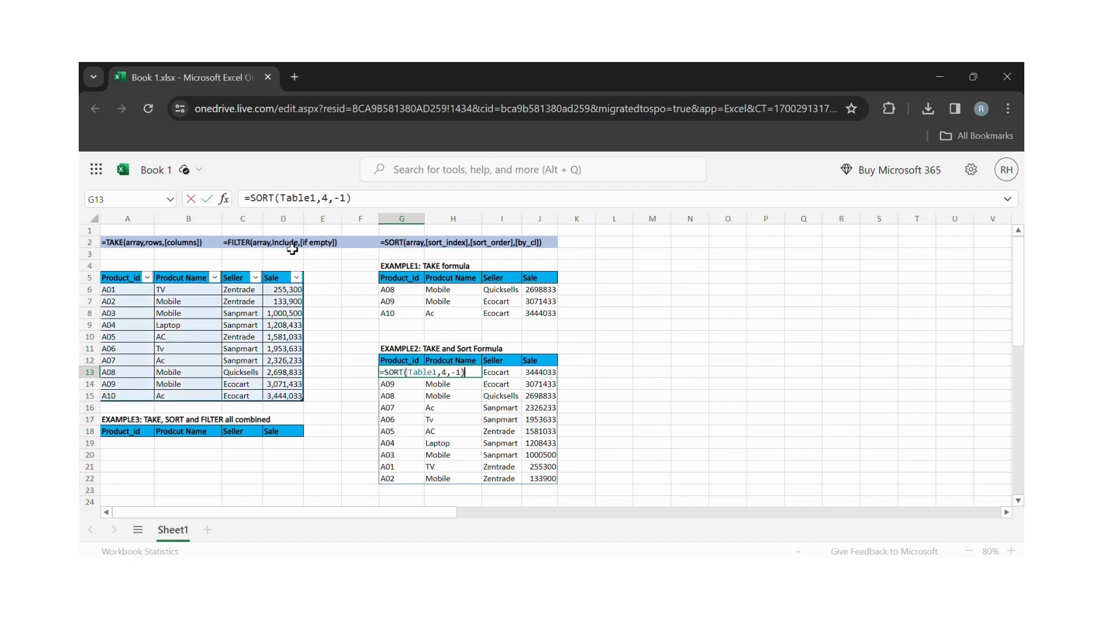
type("take")
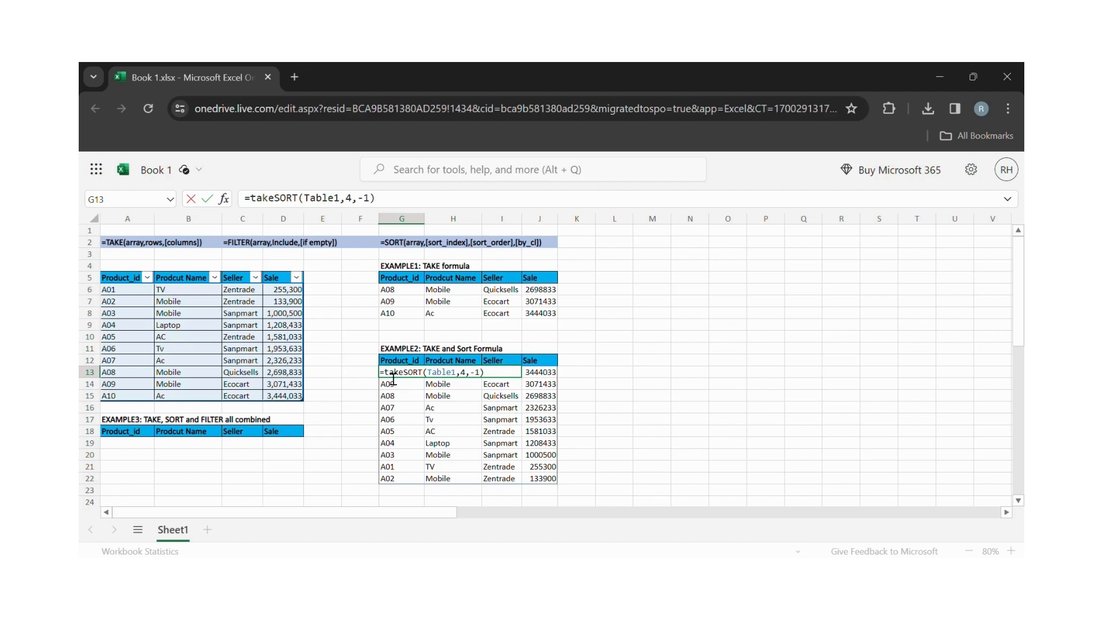
type("(")
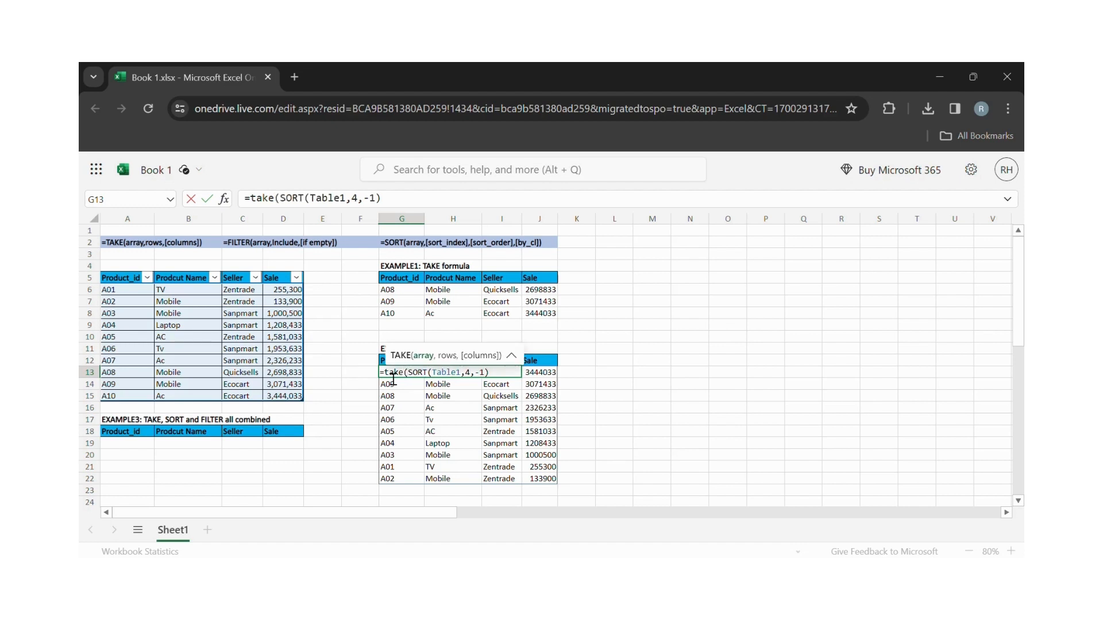
left_click(501, 379)
type(",")
type("3,")
key("BackSpace")
type(")")
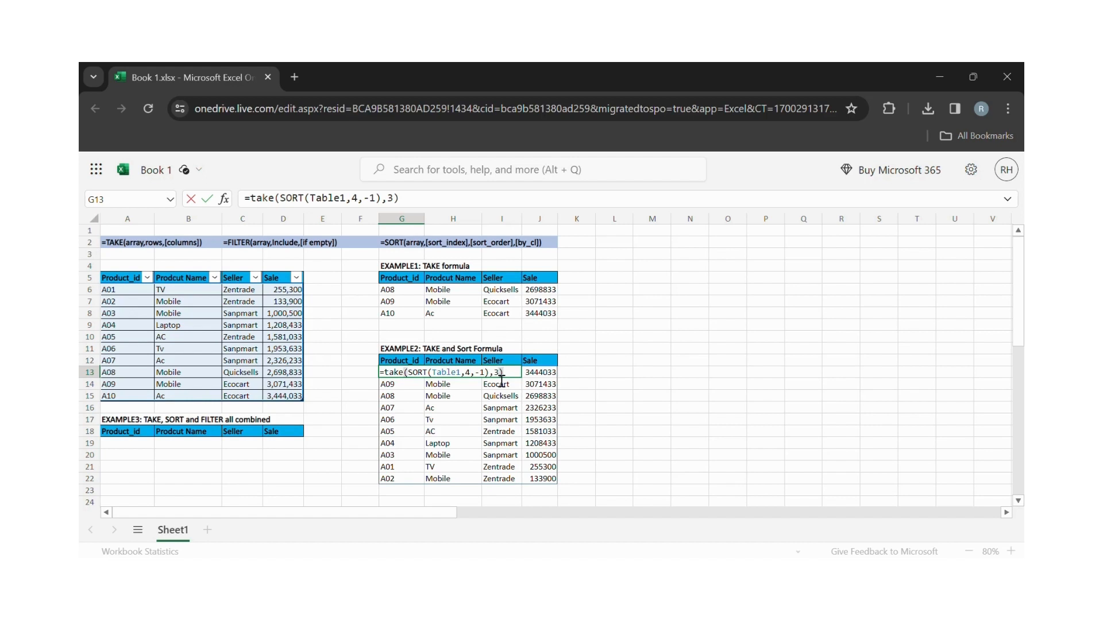
key("Return")
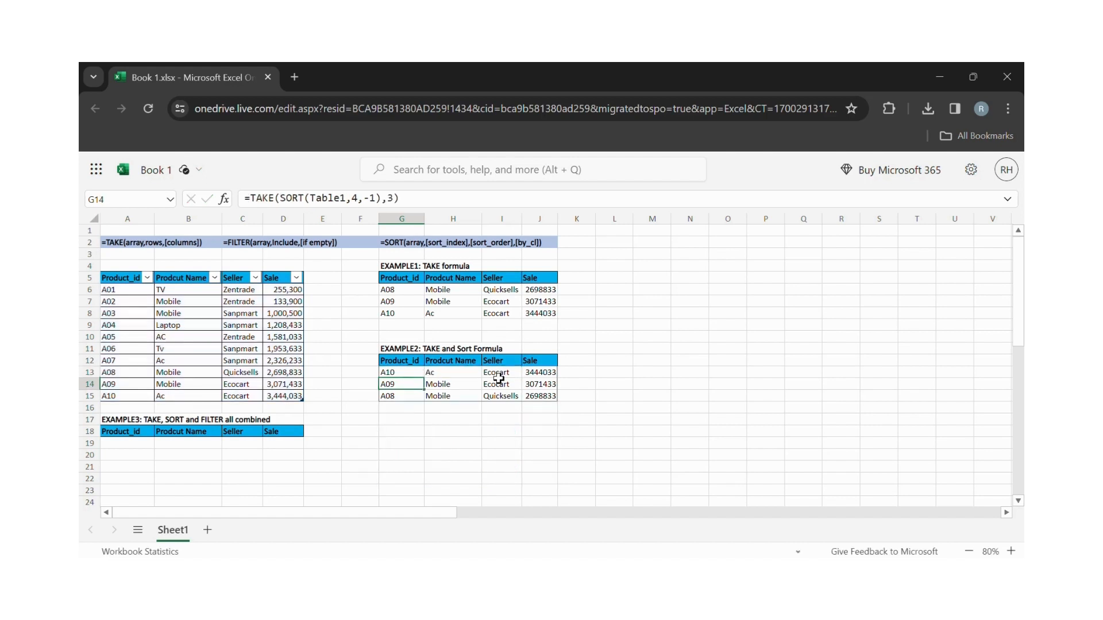
Start a FILTER formula in cell A19 under EXAMPLE3 with Table1 as the array.
key("Down")
key("Down")
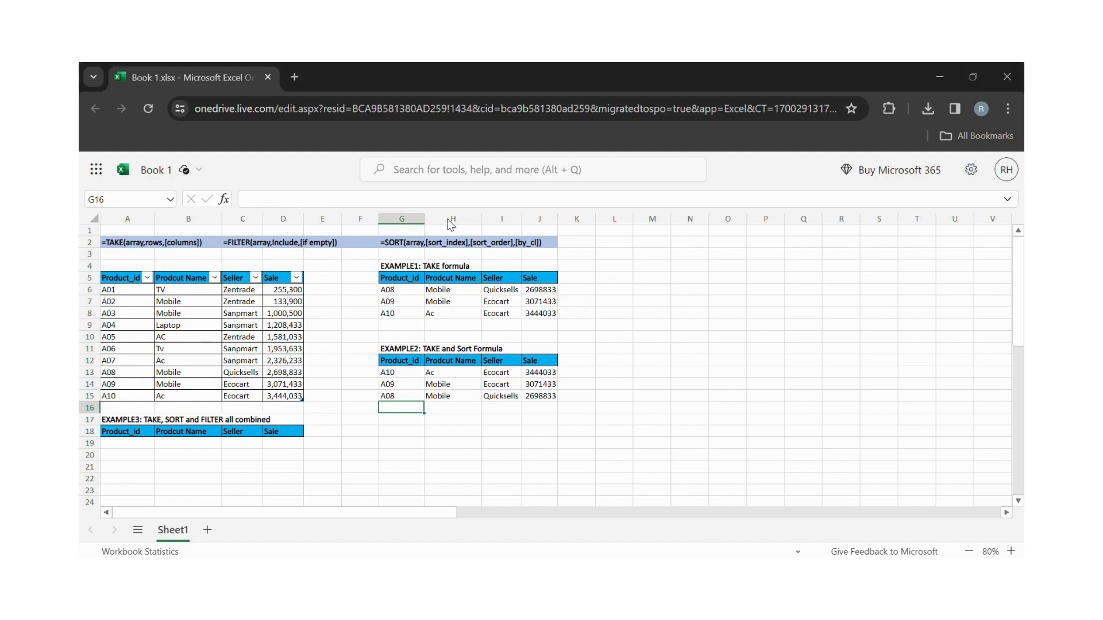
key("Left")
key("Left")
key("Left")
key("Left")
key("Left")
key("Left")
key("Down")
key("Down")
key("Down")
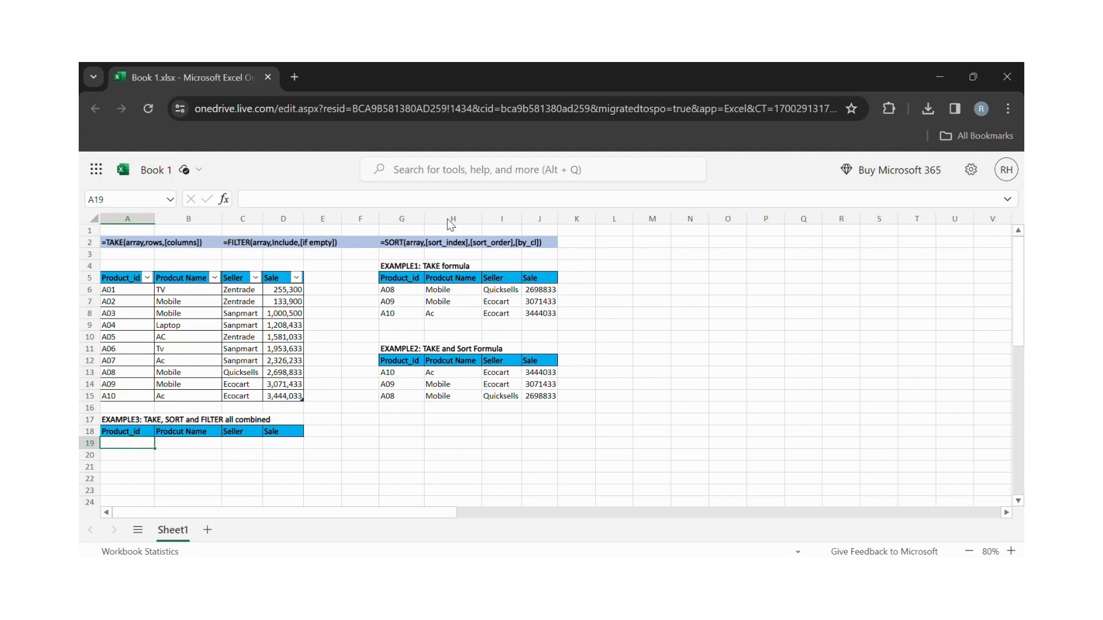
type("=filter")
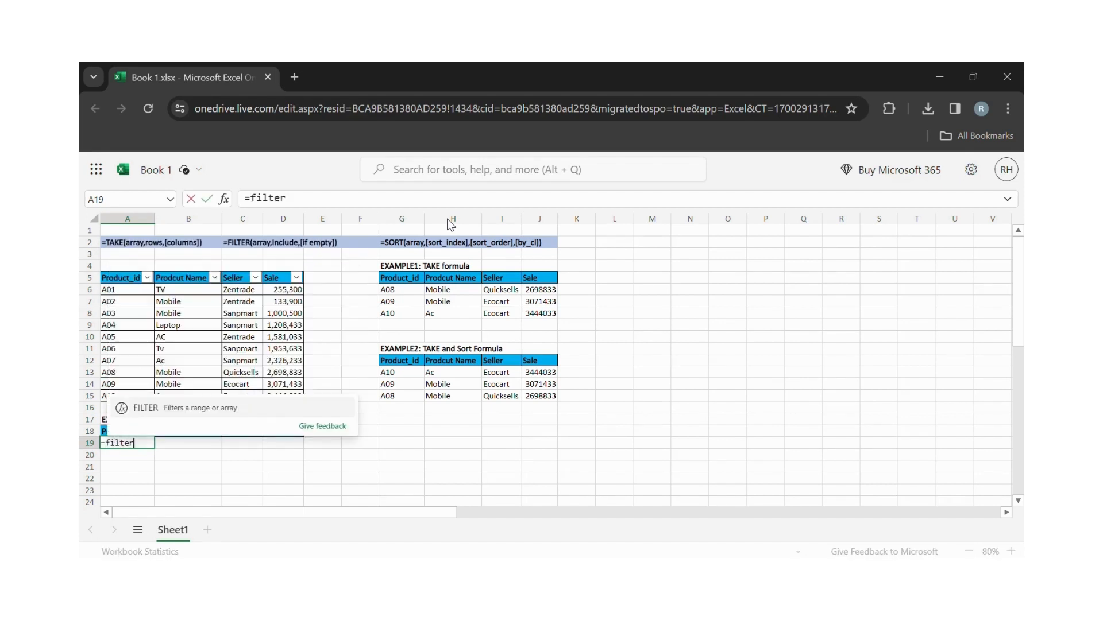
type("(")
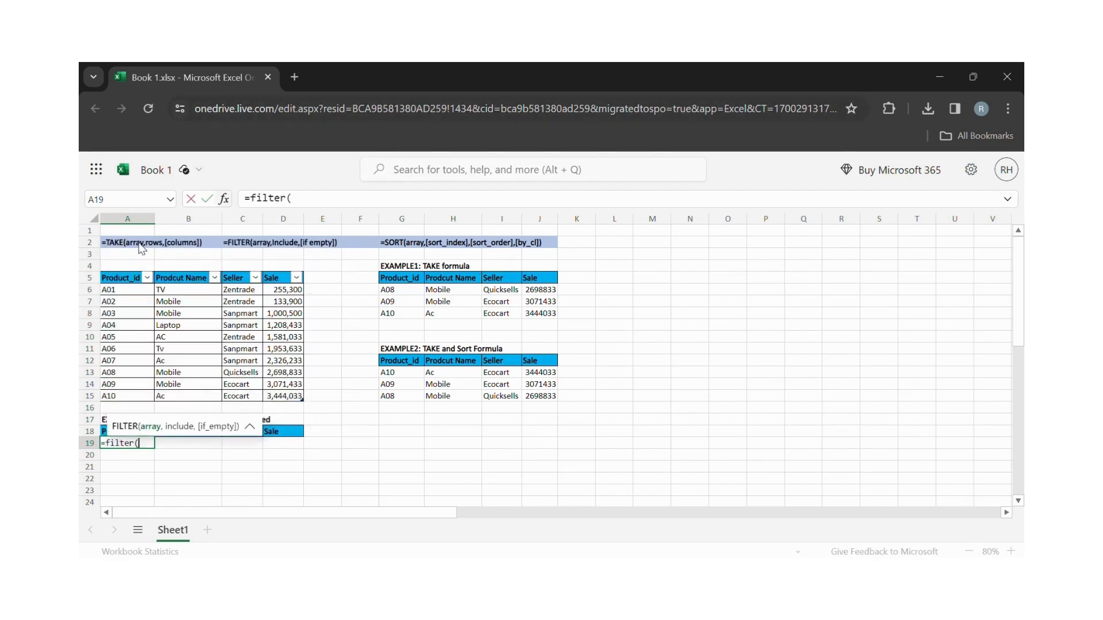
left_click_drag(126, 292, 285, 398)
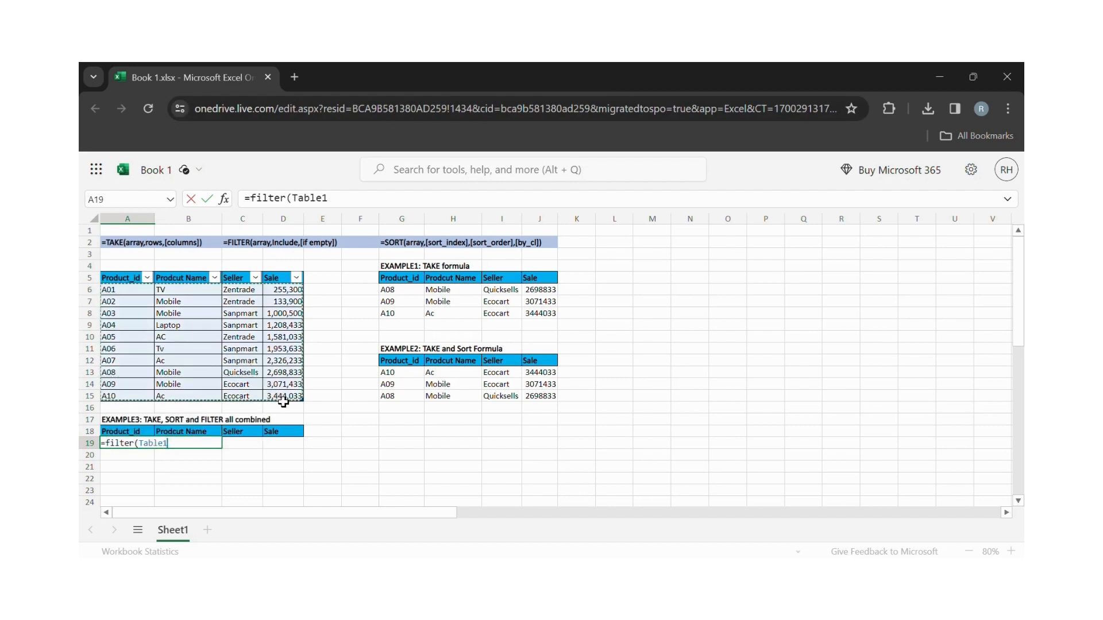
type(",")
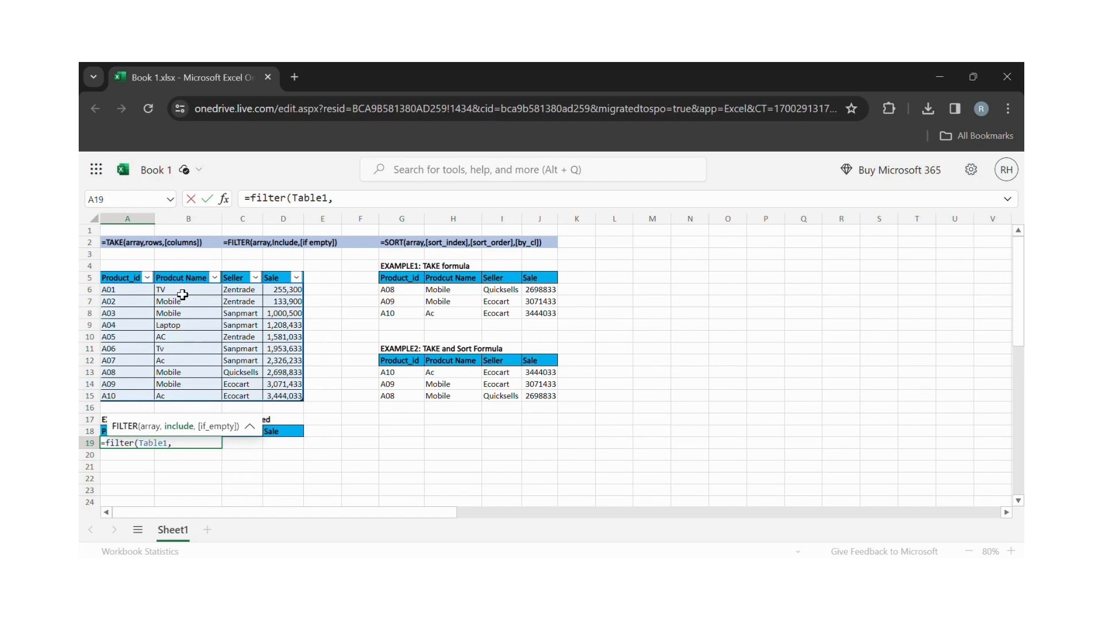
Complete the FILTER formula in A19 with the include condition Table1[Prodcut Name]="Mobile".
left_click_drag(183, 294, 190, 402)
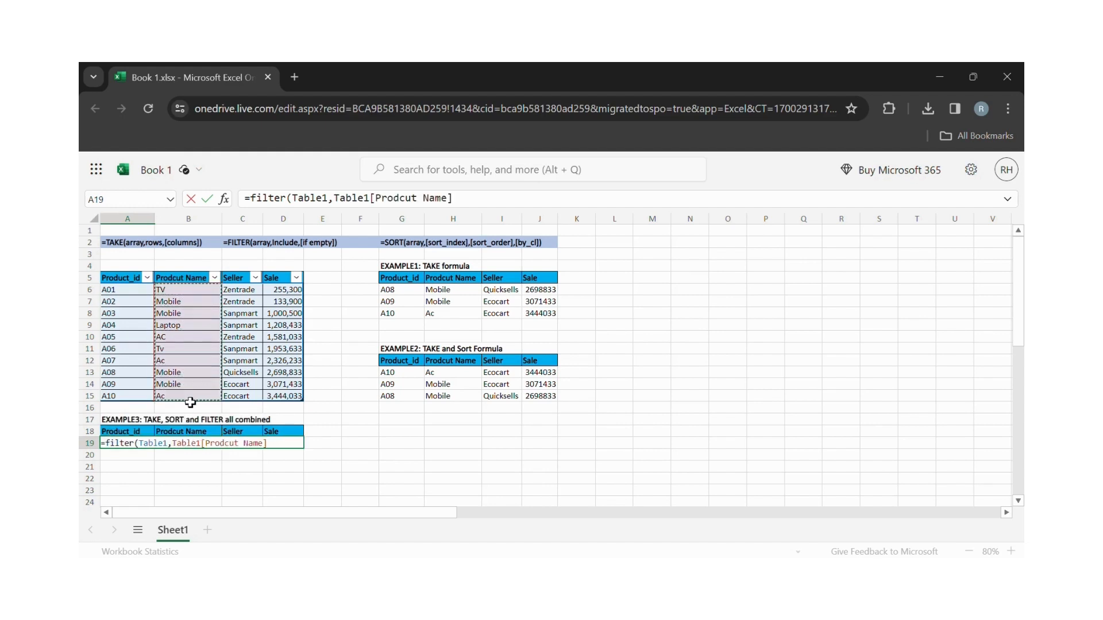
type("=\"Mobi")
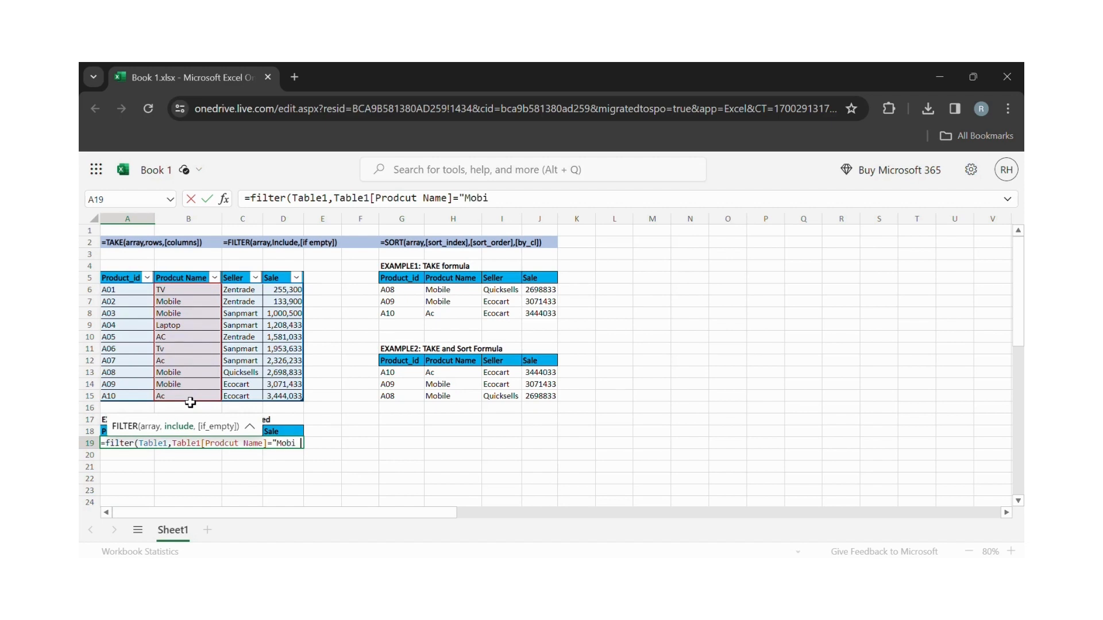
type("le\",")
key("BackSpace")
type(")")
key("Return")
Wrap the FILTER formula in A19 in SORT by column 4 descending, giving =SORT(FILTER(Table1,Table1[Prodcut Name]="Mobile"),4,-1).
key("Up")
left_click(256, 201)
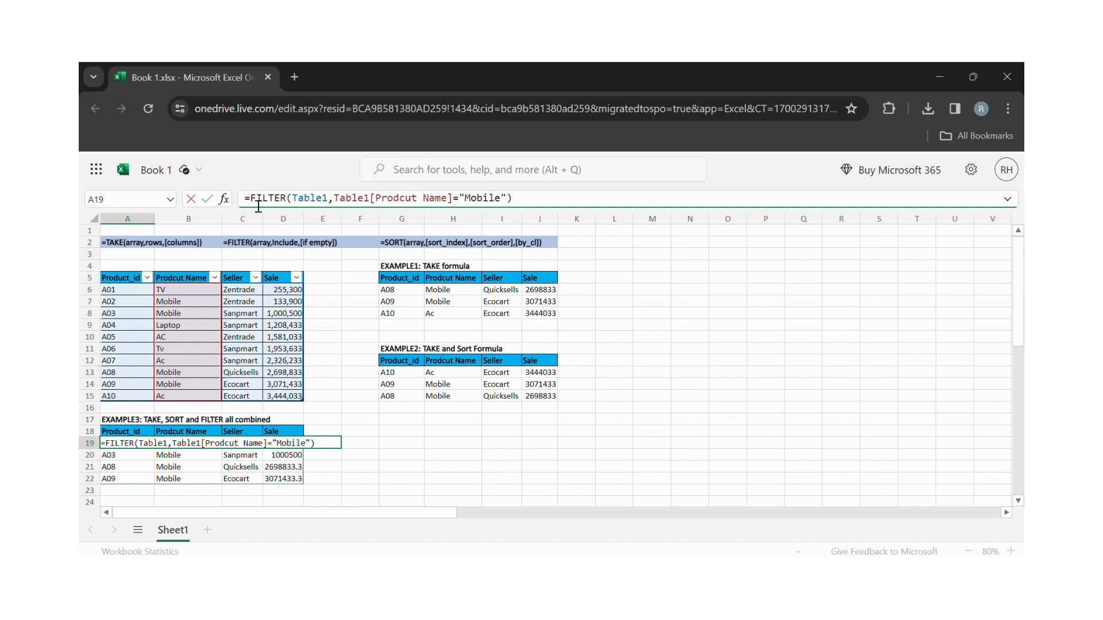
type("sort(")
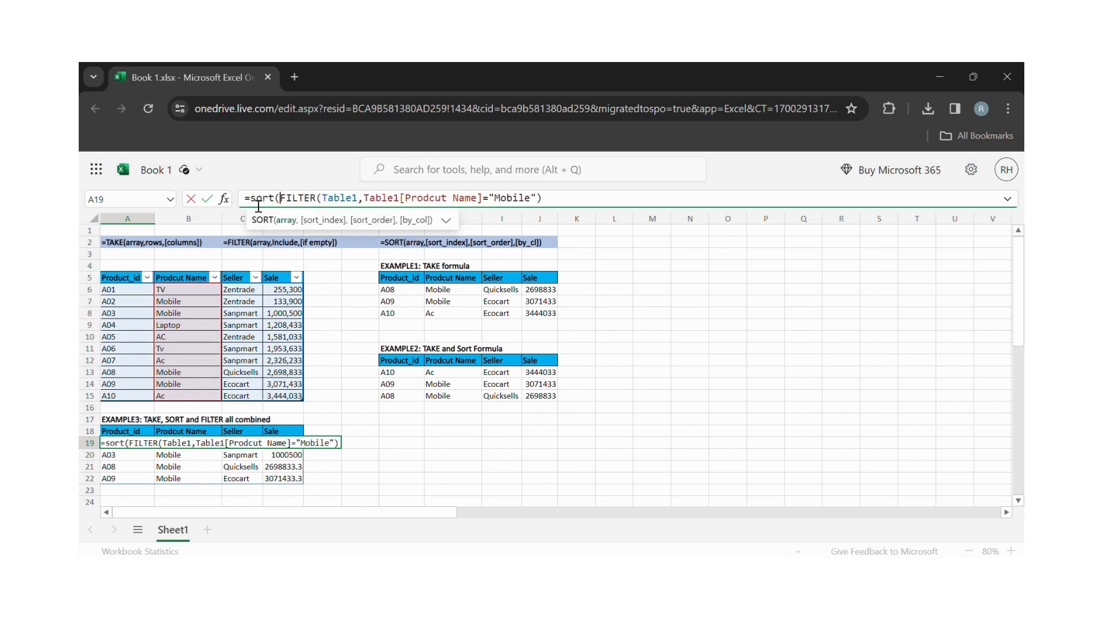
type(",")
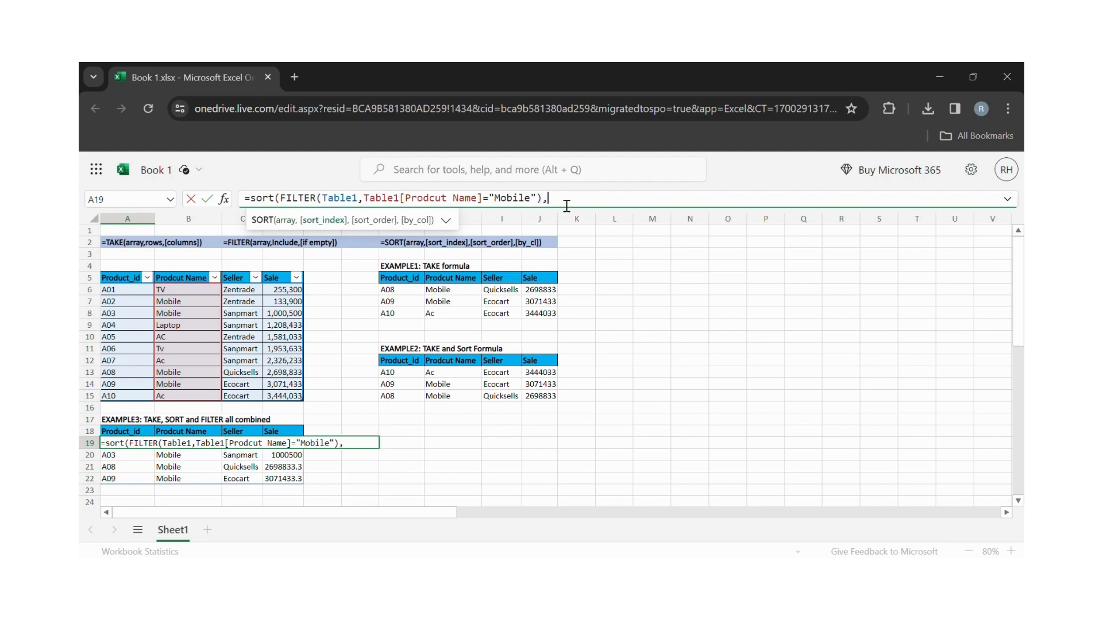
type("4")
type(",")
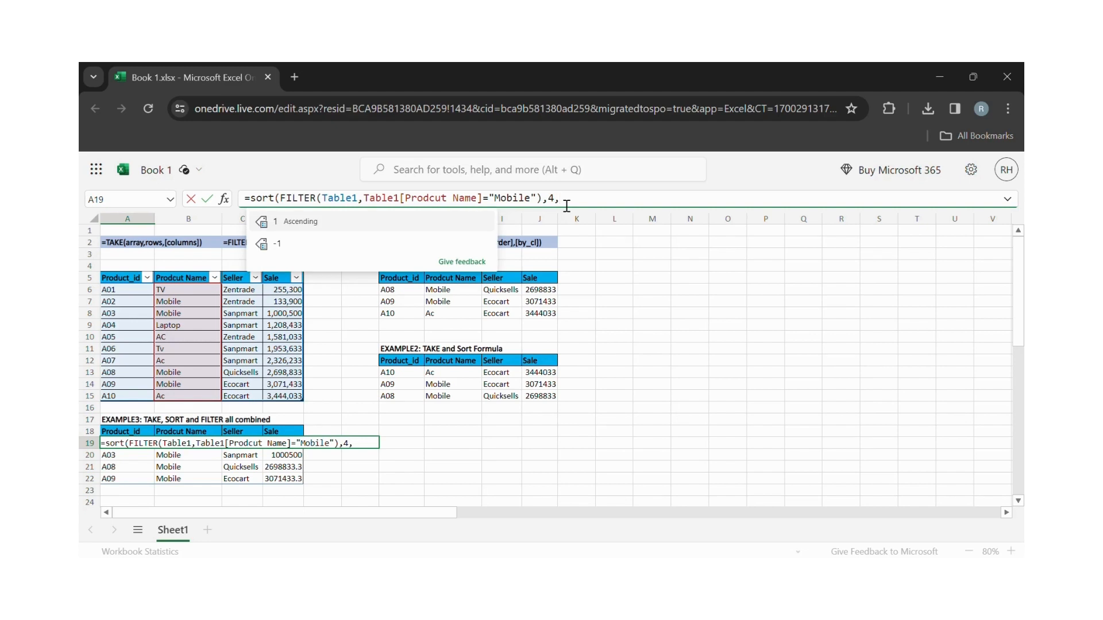
type("-1")
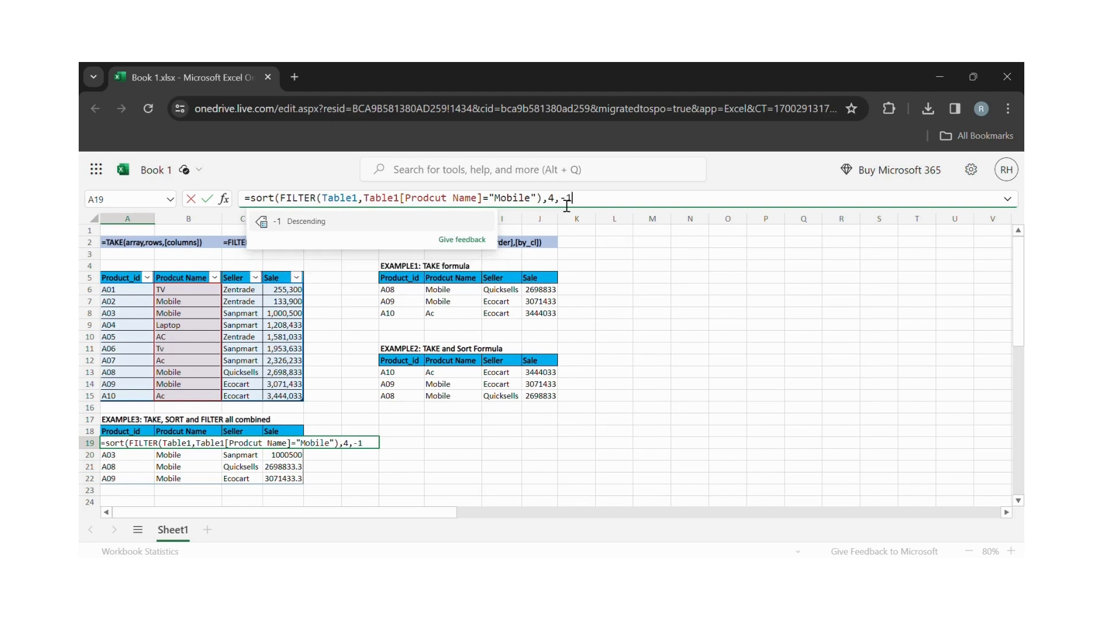
type(")")
key("Return")
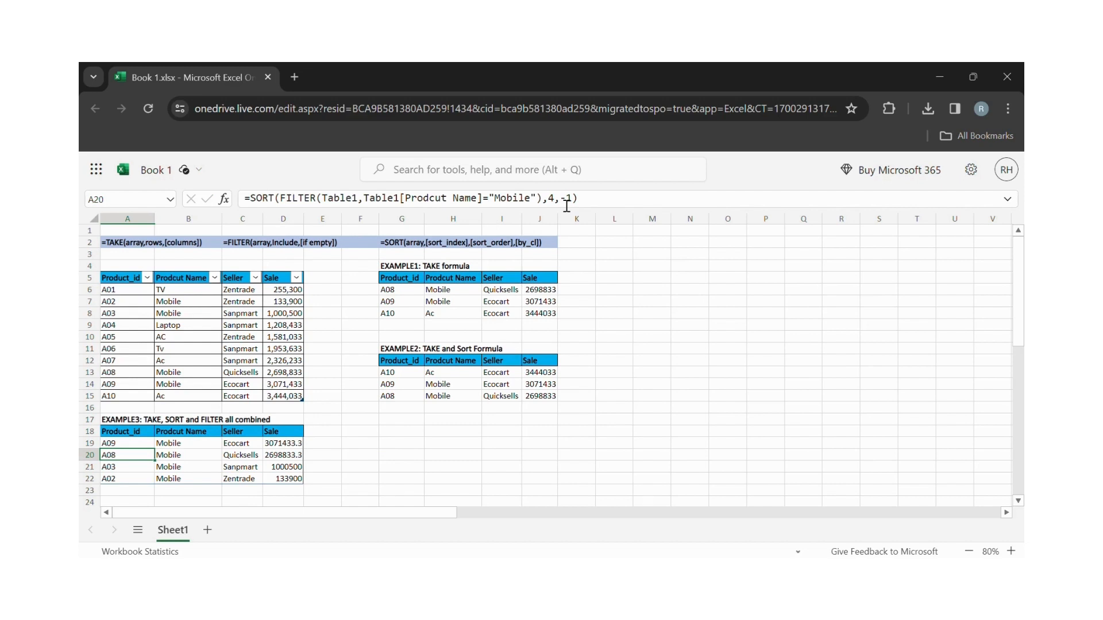
Wrap the SORT formula in A19 in TAKE with 2 rows, giving =TAKE(SORT(FILTER(Table1,Table1[Prodcut Name]="Mobile"),4,-1),2).
key("Up")
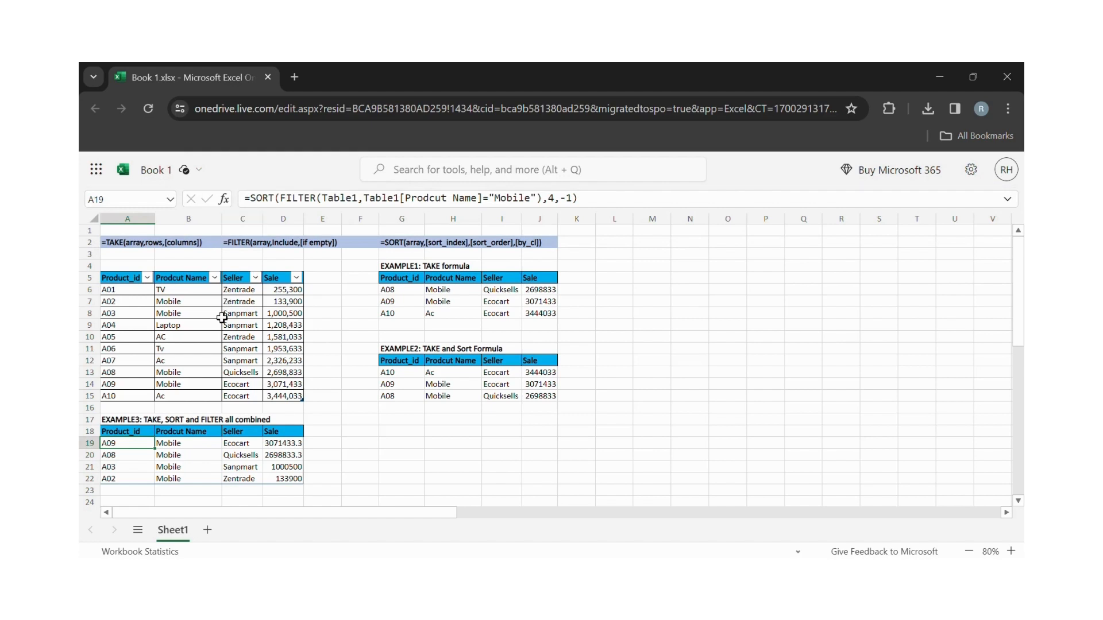
key("F2")
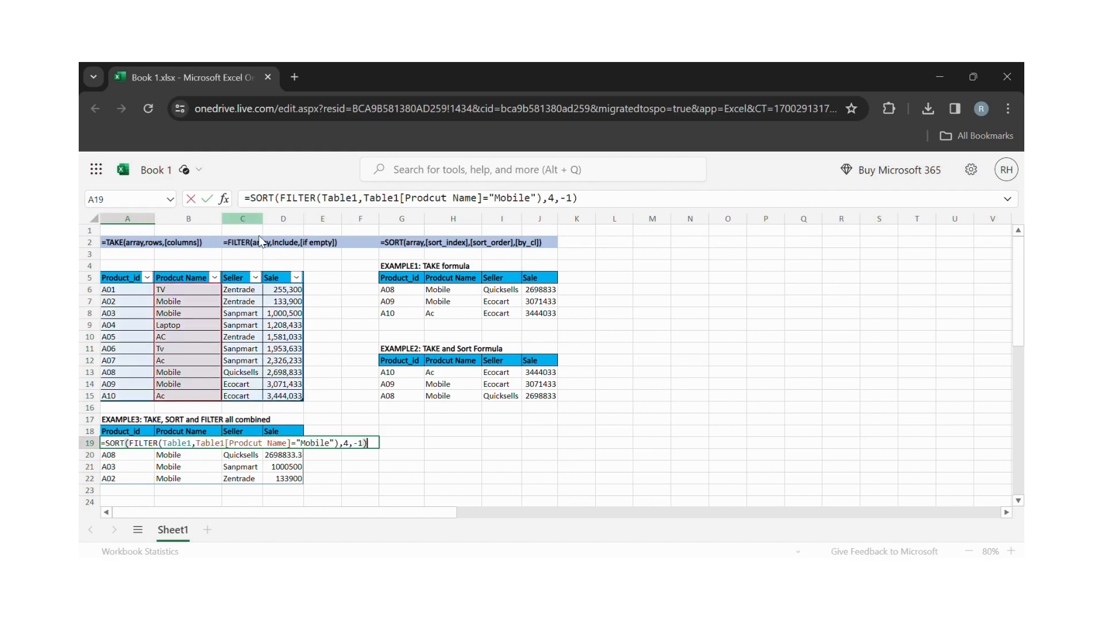
left_click(107, 445)
type("take(")
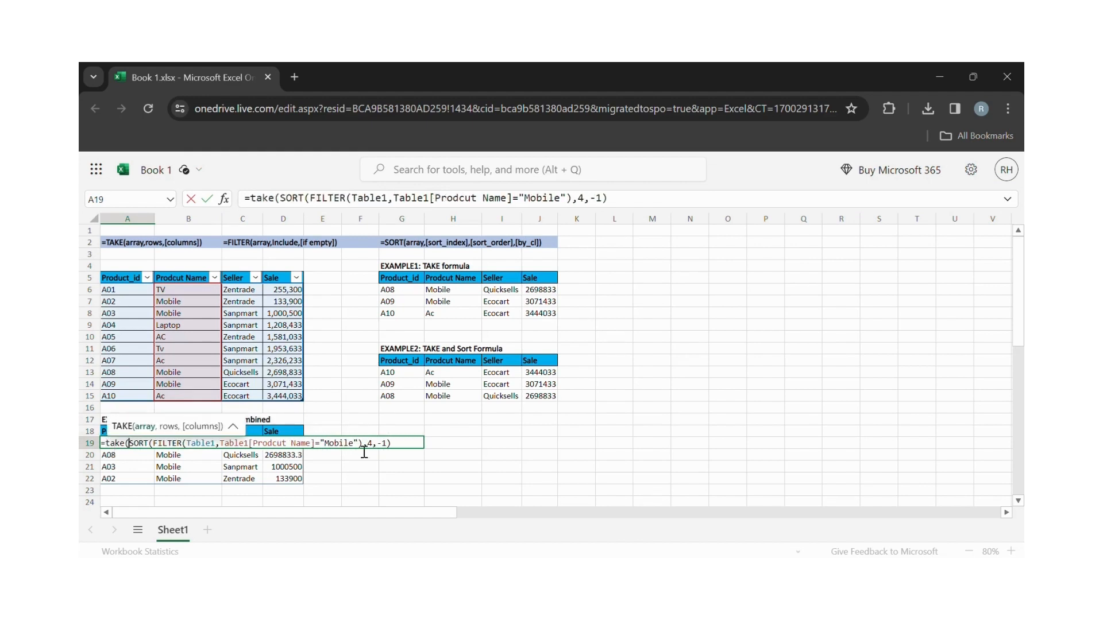
key("End")
type(",2)")
key("Return")
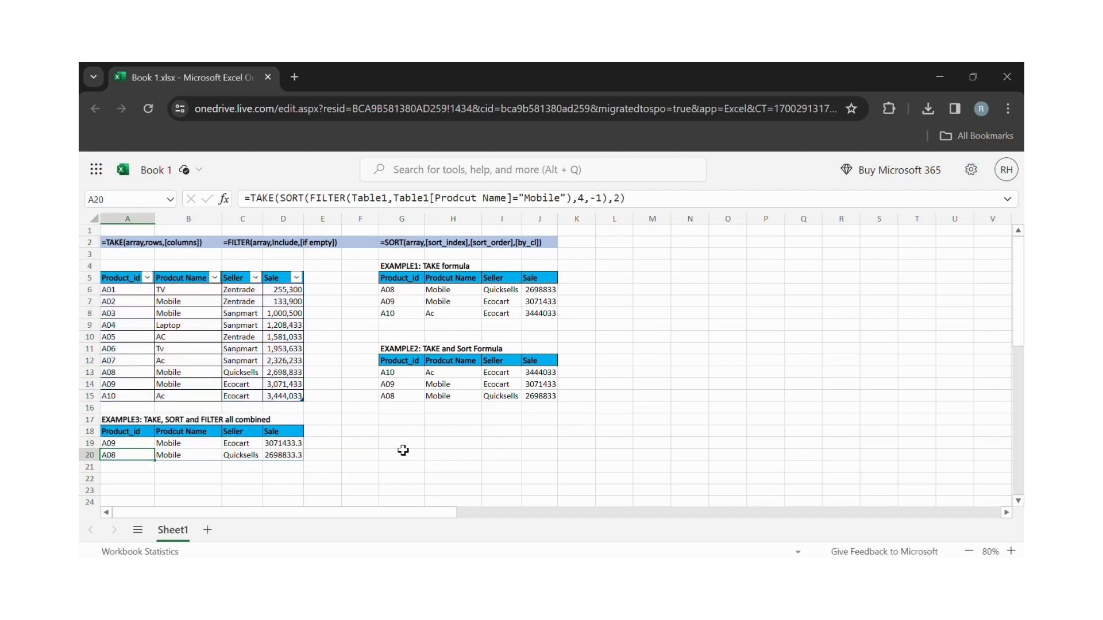